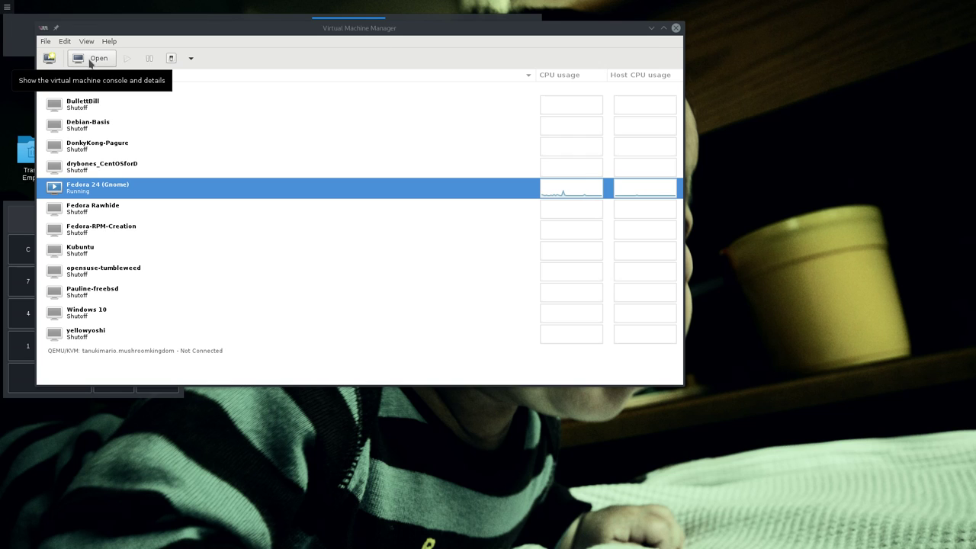
Show the Fedora 24 (Gnome) guest's Spice display details: Localhost only, port Auto (5900)
click(90, 61)
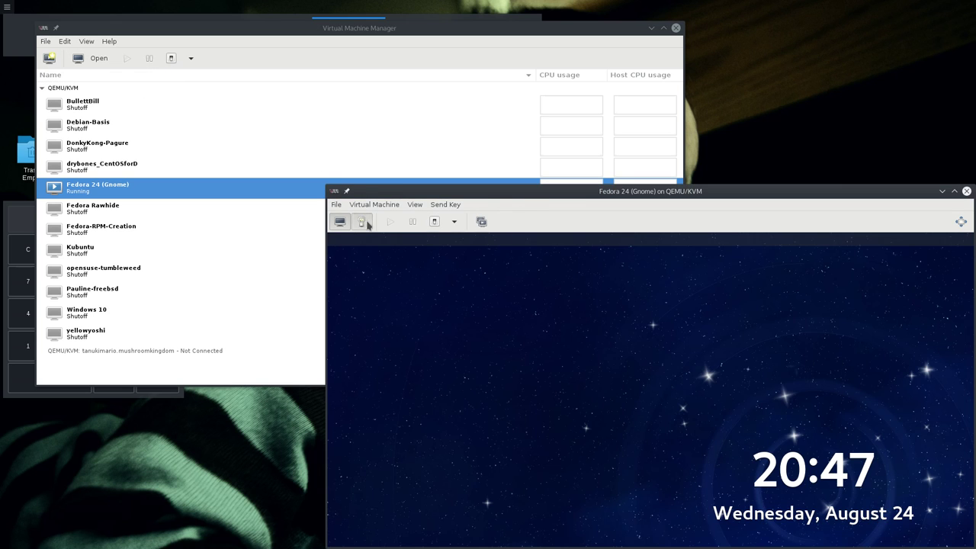
click(362, 221)
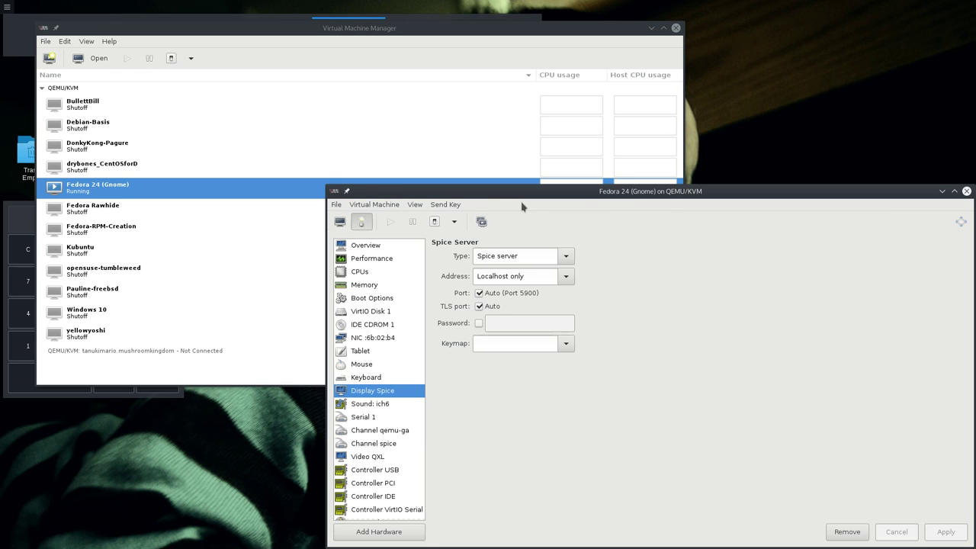
drag(543, 196, 553, 56)
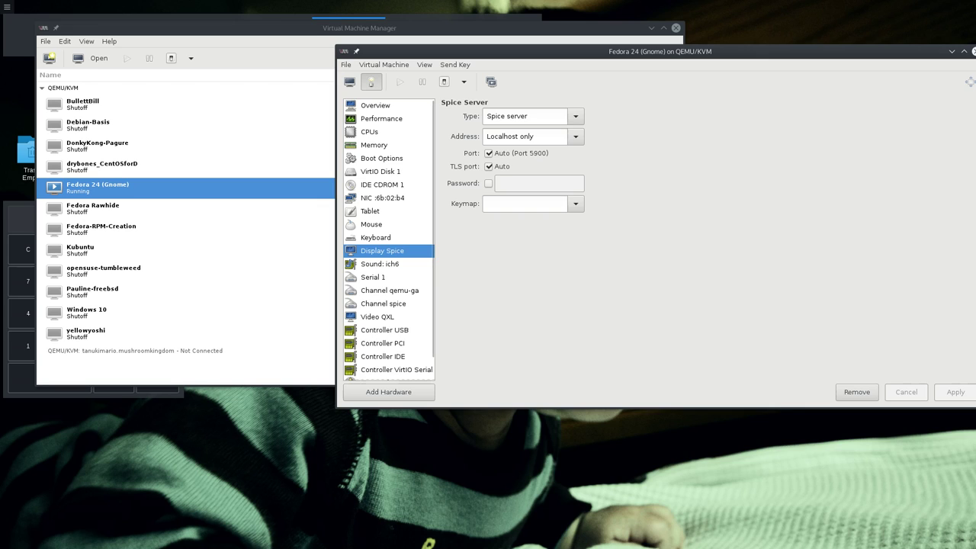
Rerun 'remote-viewer spice://localhost:5900' in Konsole to view the Fedora guest
key(alt+Tab)
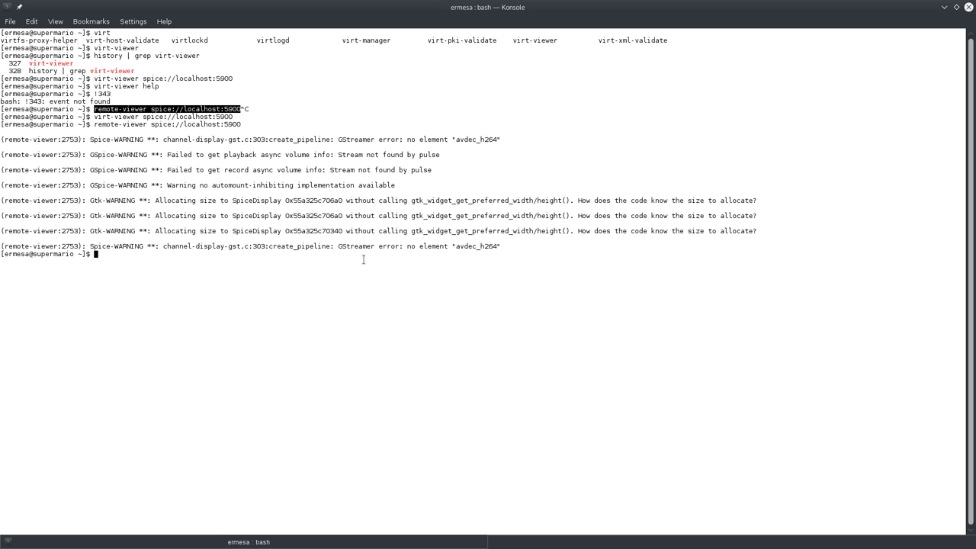
key(Up)
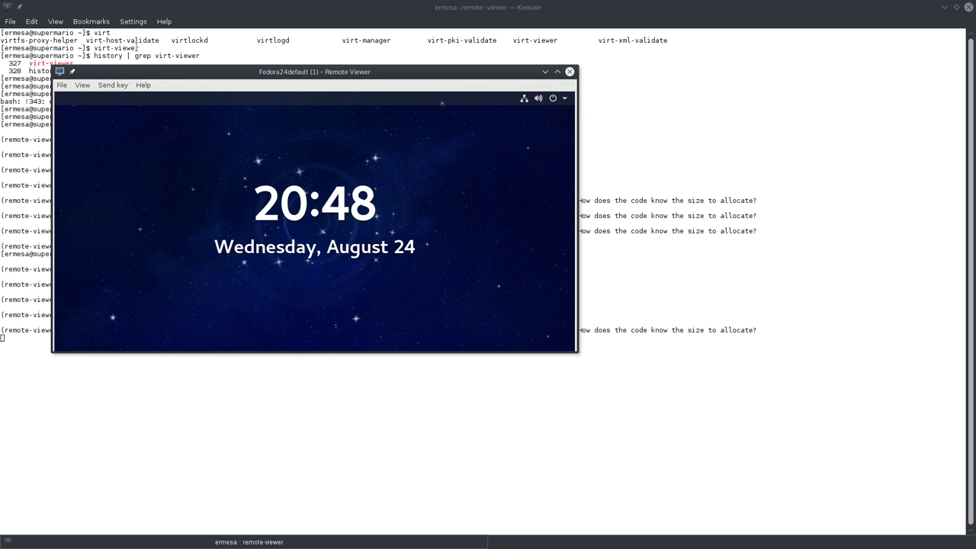
Bring the viewer window forward and unlock the Fedora guest with the account password
click(143, 85)
drag(153, 64, 129, 56)
click(130, 57)
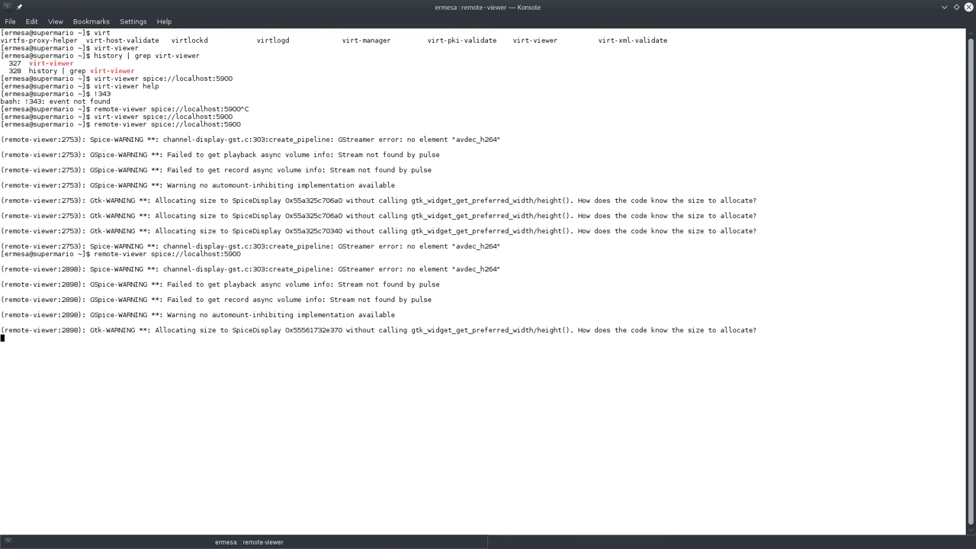
key(alt+Tab)
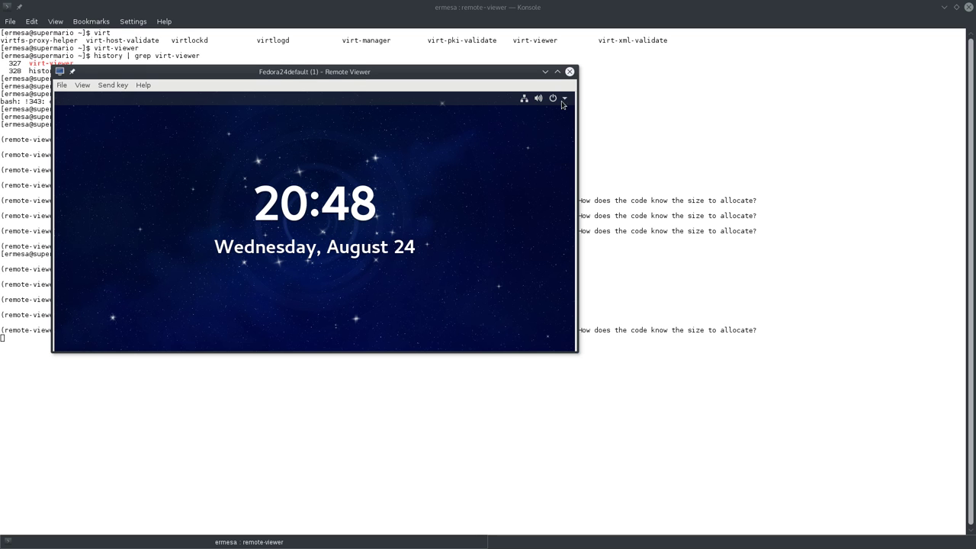
drag(365, 74, 325, 21)
click(309, 98)
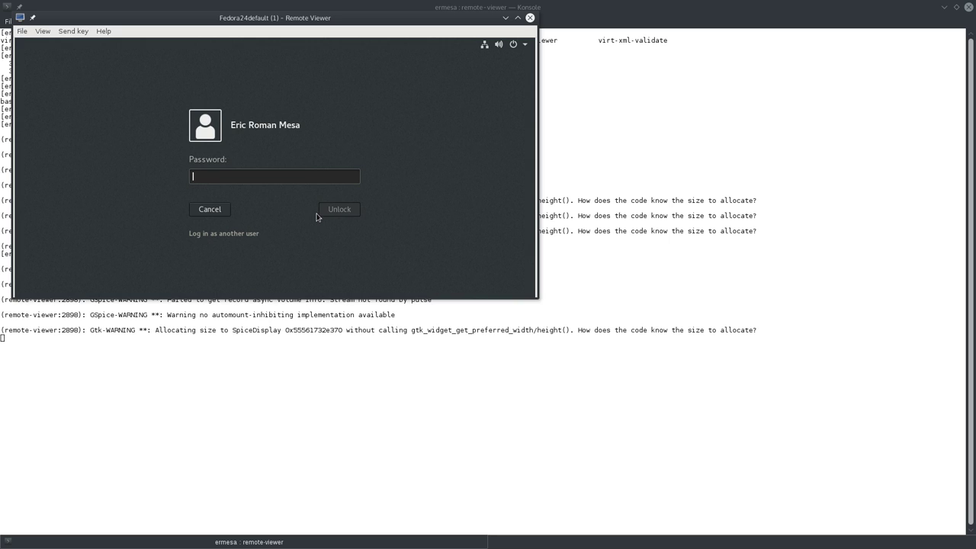
text(•••••••••••••)
key(Return)
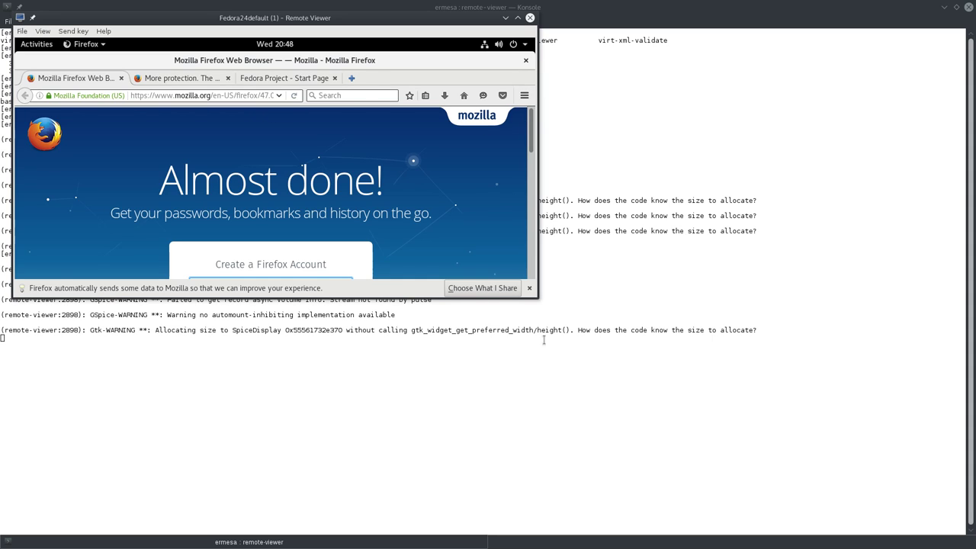
Enlarge the viewer window and close Firefox with its three tabs inside the guest
drag(537, 298, 575, 439)
click(564, 122)
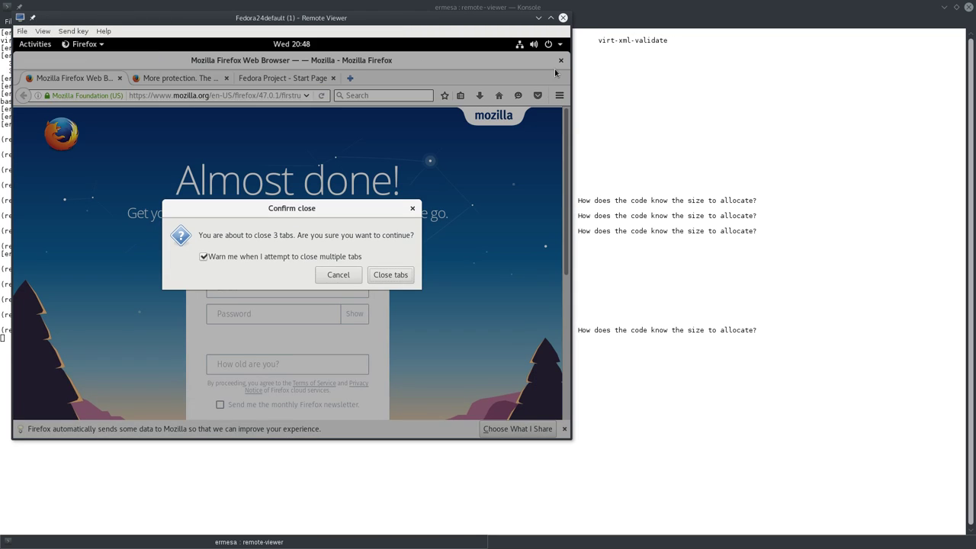
click(385, 276)
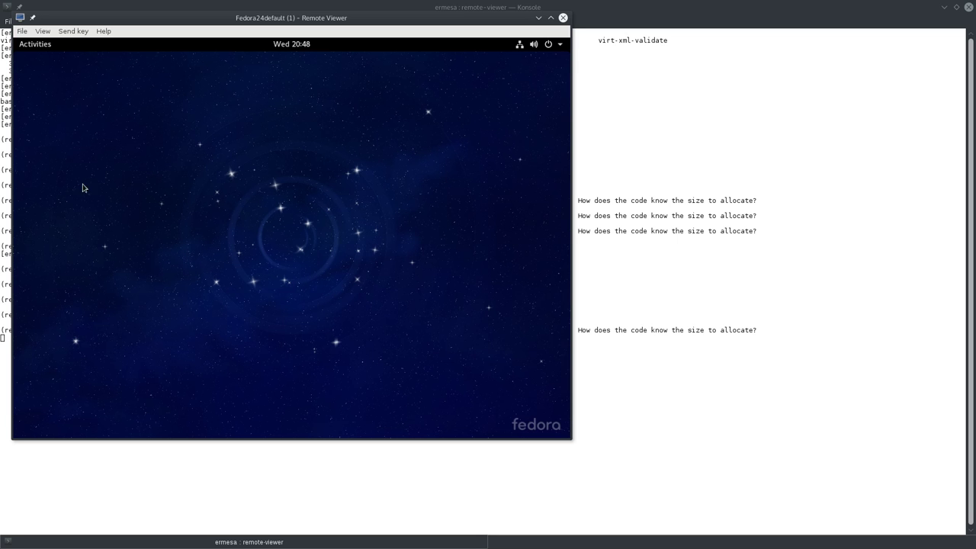
Move the viewer to the top-left corner and enable Display 2 under View > Displays
drag(120, 20, 107, 9)
click(33, 21)
mouse_move(59, 61)
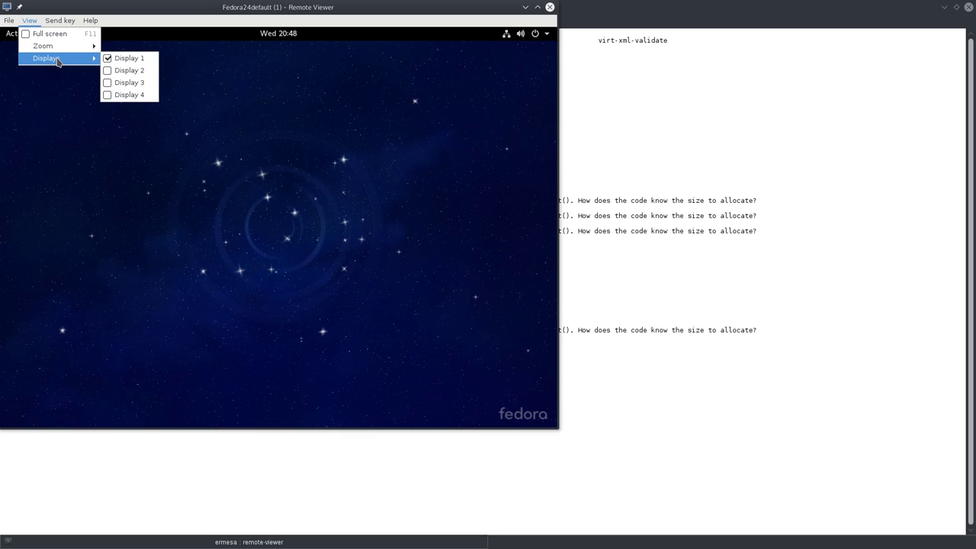
click(129, 70)
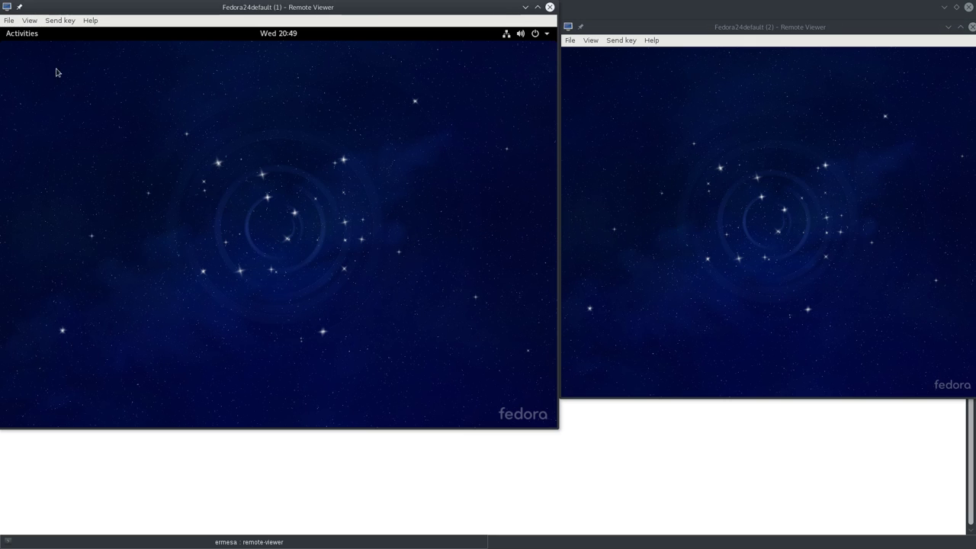
Minimize Konsole to uncover both viewers and launch Firefox from the guest's Activities dash
click(24, 35)
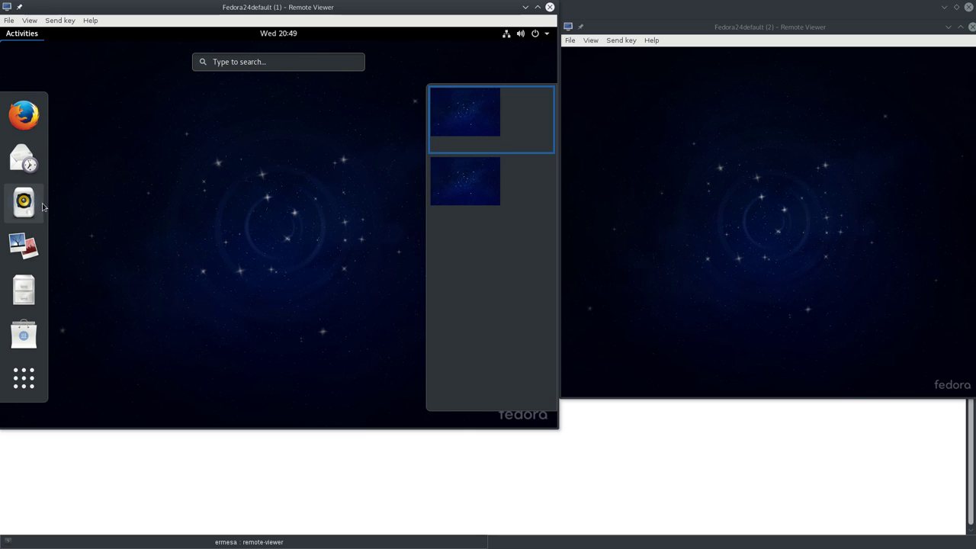
click(24, 252)
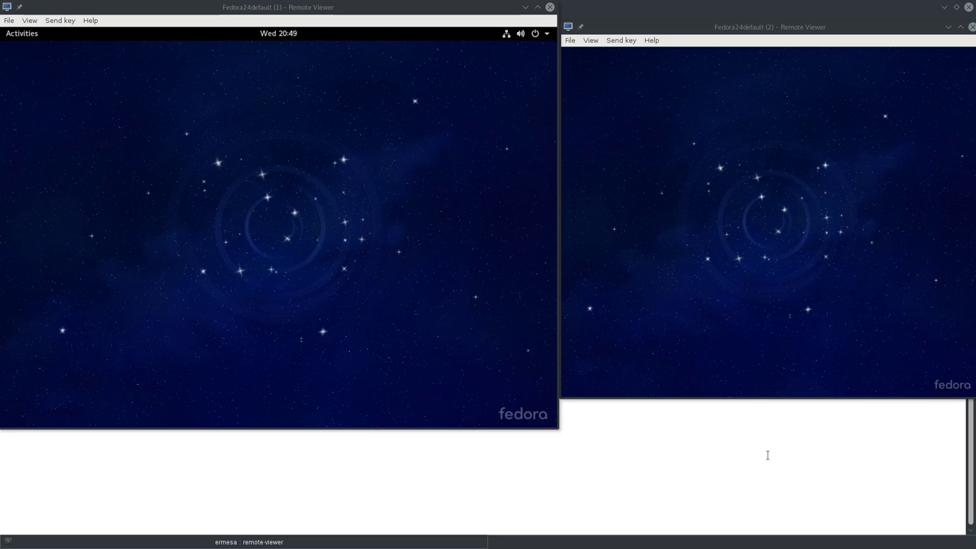
click(775, 479)
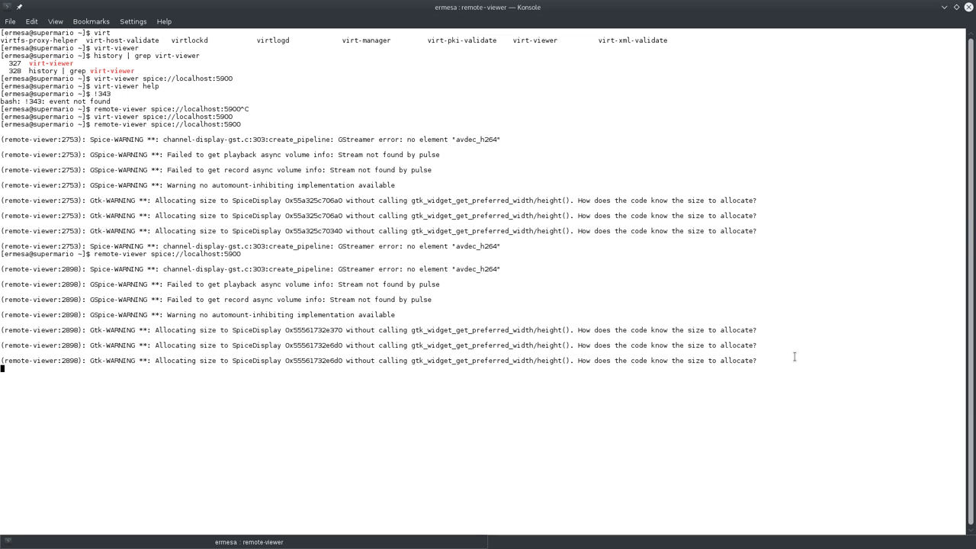
click(946, 7)
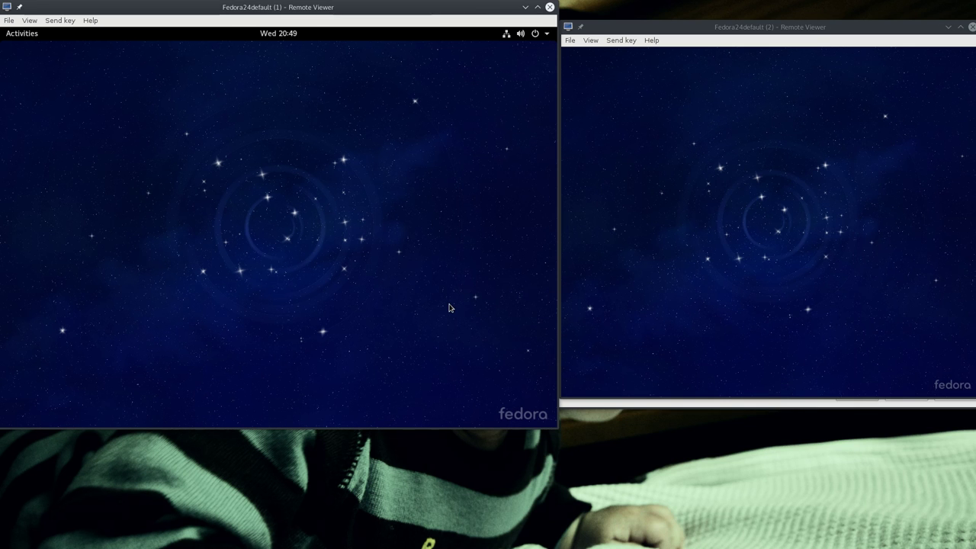
click(7, 38)
click(37, 127)
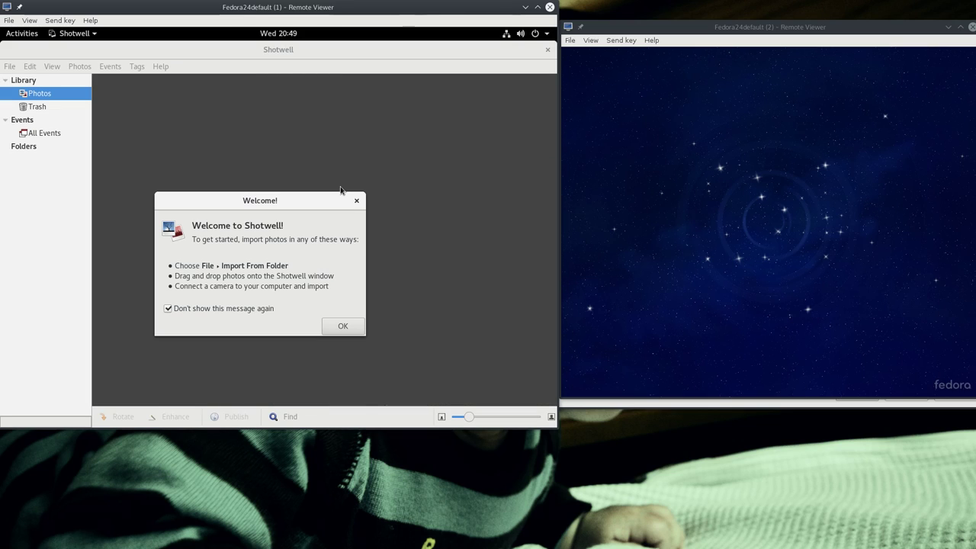
Dismiss Shotwell's welcome, put Shotwell on display 1 and maximized Firefox on display 2
click(341, 325)
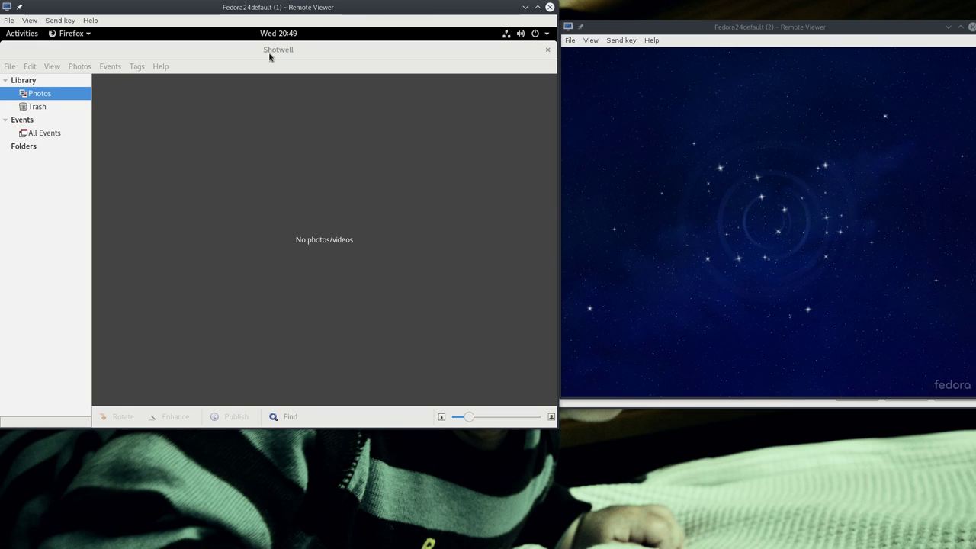
drag(271, 55, 747, 55)
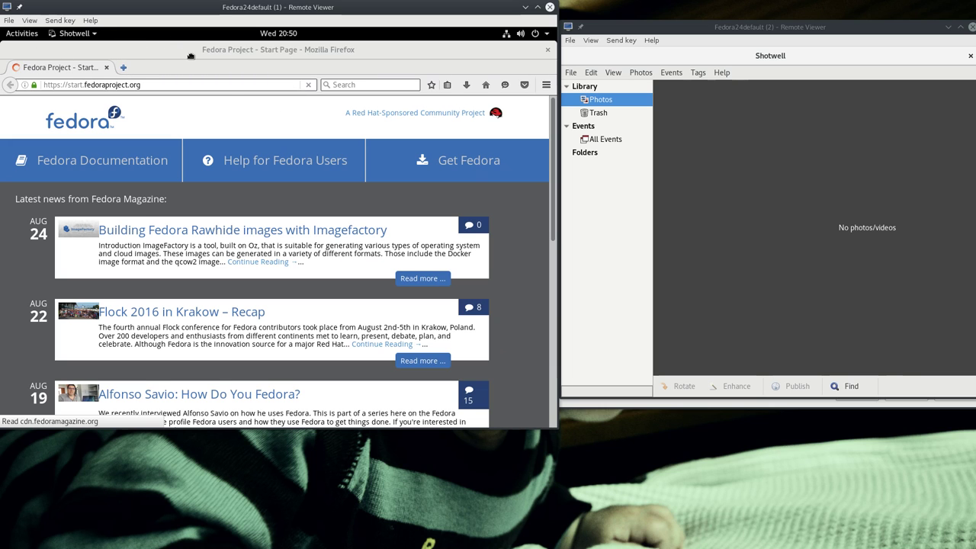
drag(206, 54, 663, 140)
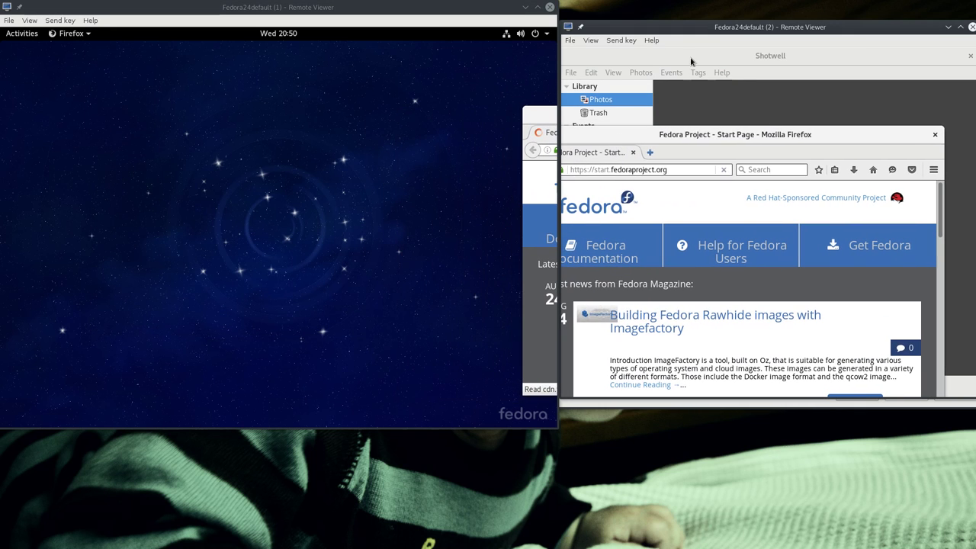
drag(691, 61, 236, 34)
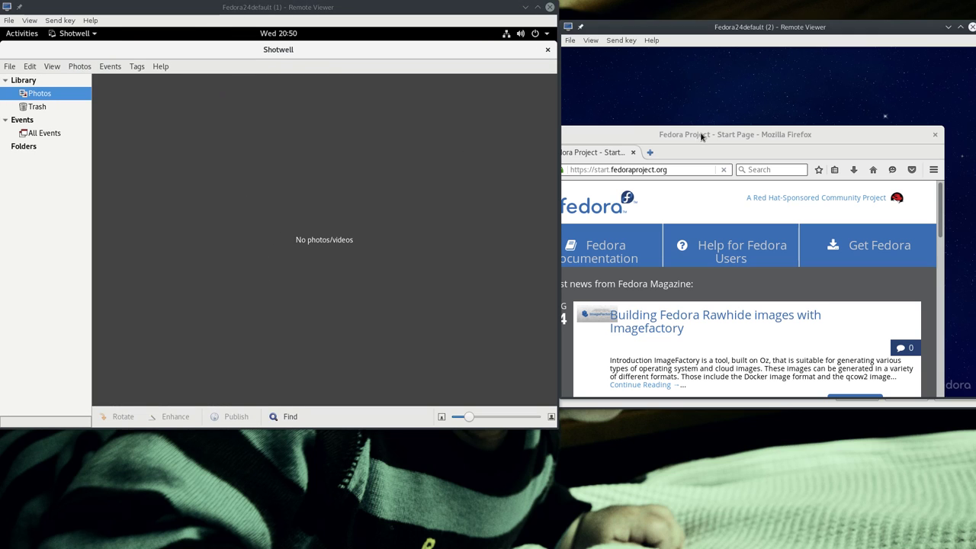
drag(704, 137, 755, 31)
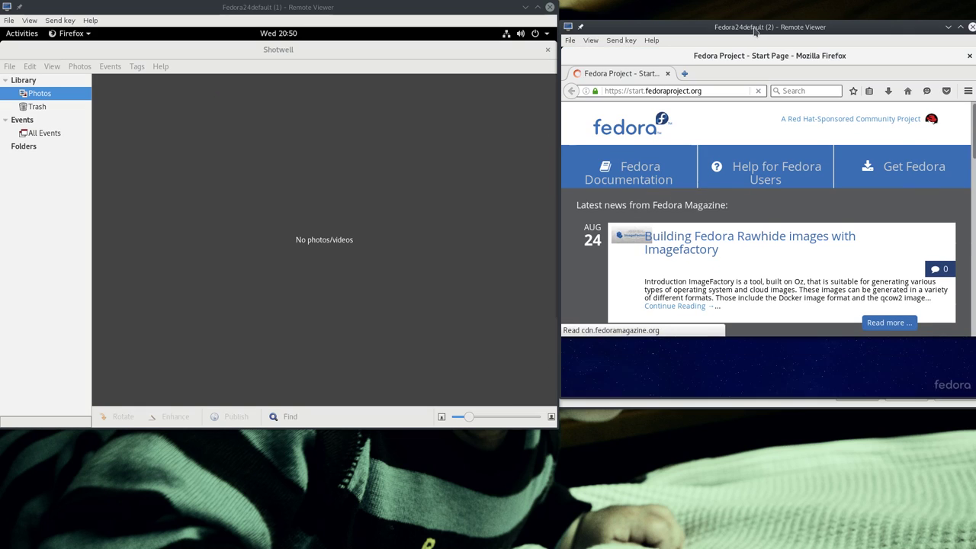
click(591, 41)
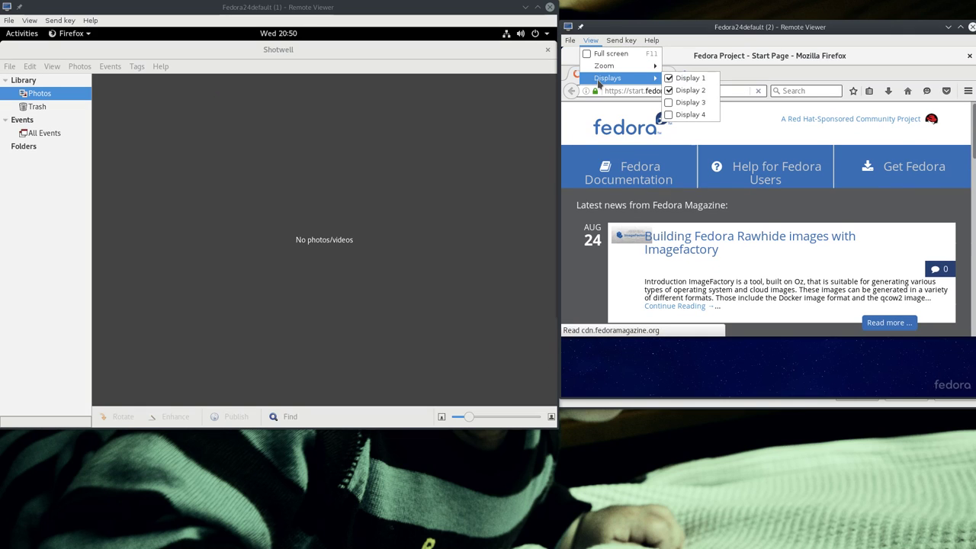
click(447, 92)
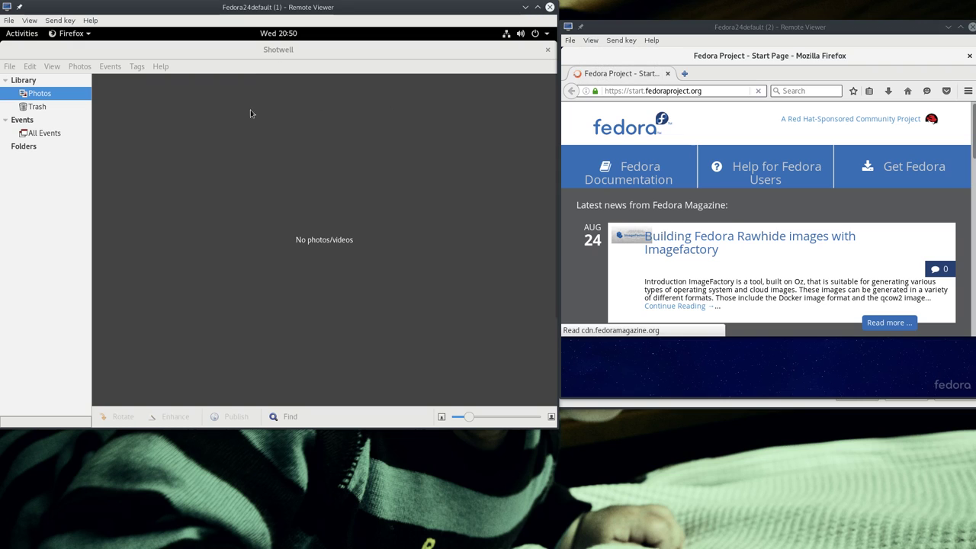
click(579, 229)
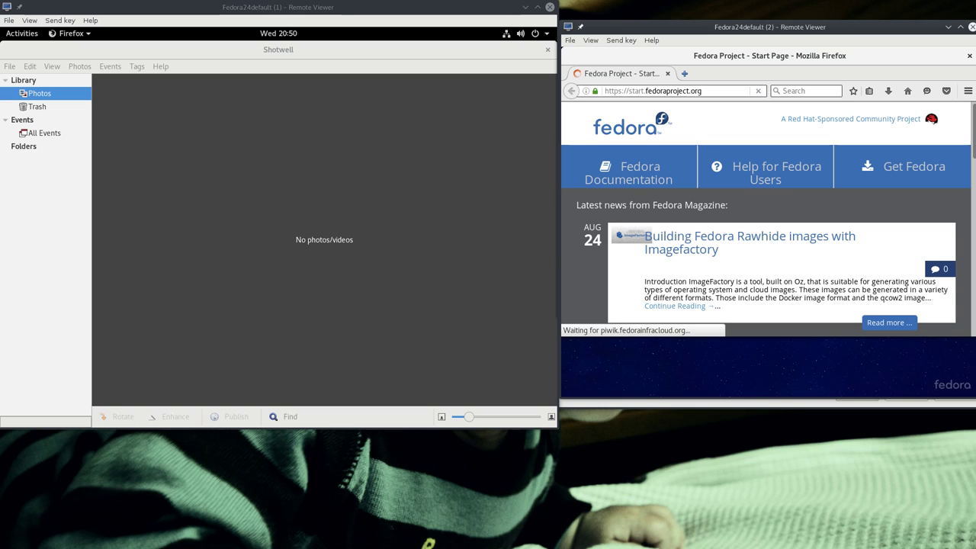
click(519, 260)
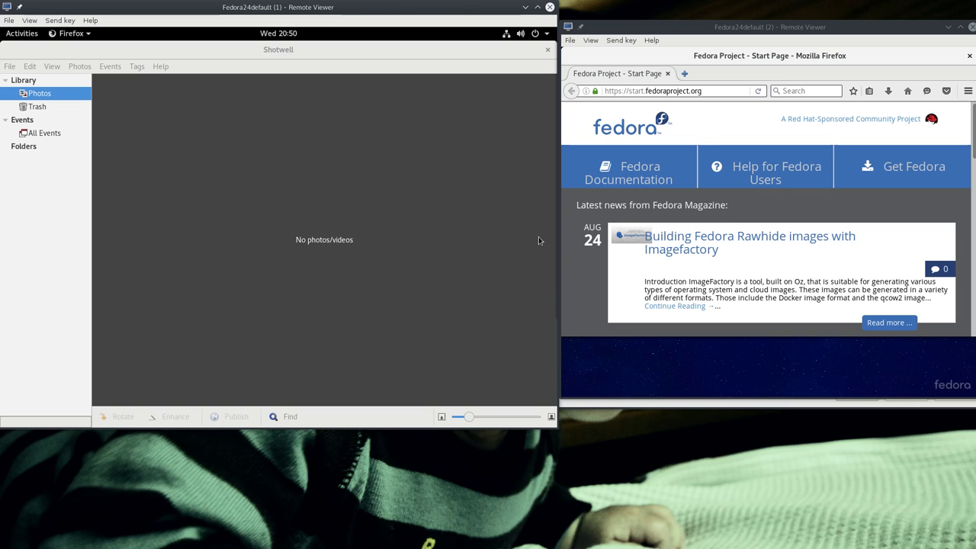
Close Shotwell, enable Display 3, and move the new viewer window to the lower right
click(546, 51)
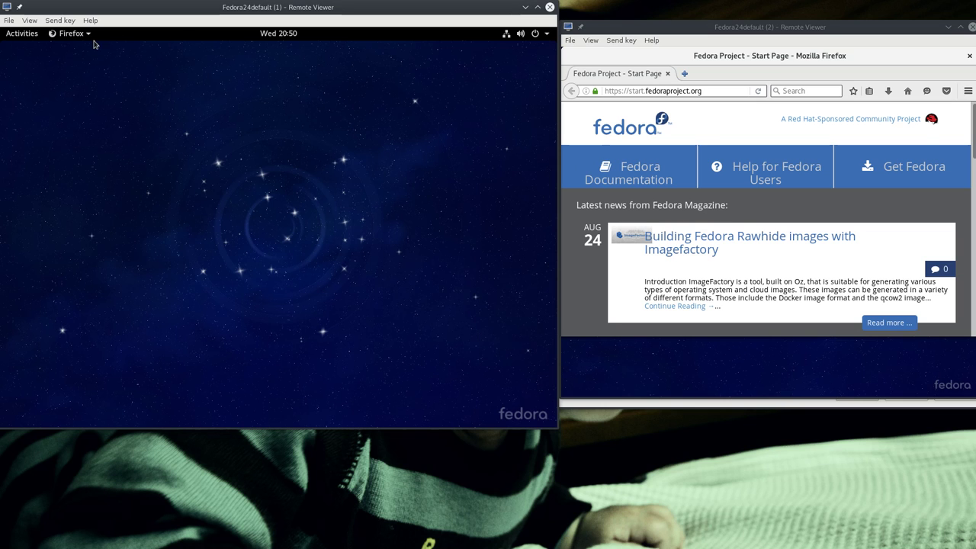
click(59, 20)
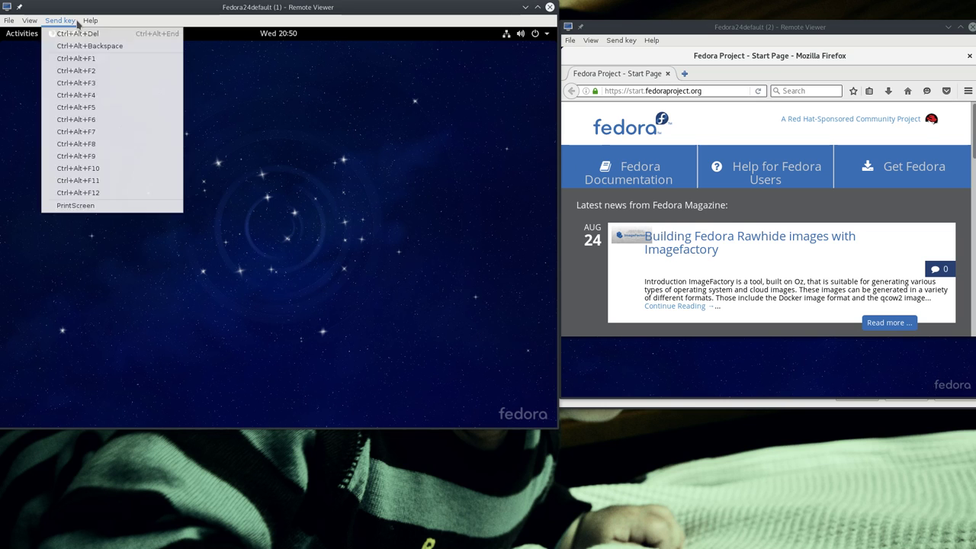
click(28, 29)
click(29, 20)
mouse_move(61, 58)
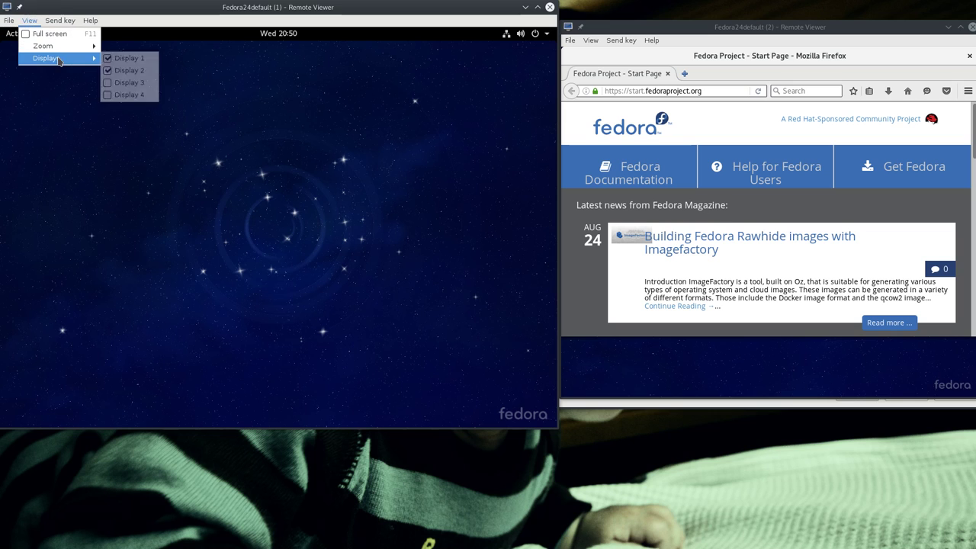
click(122, 83)
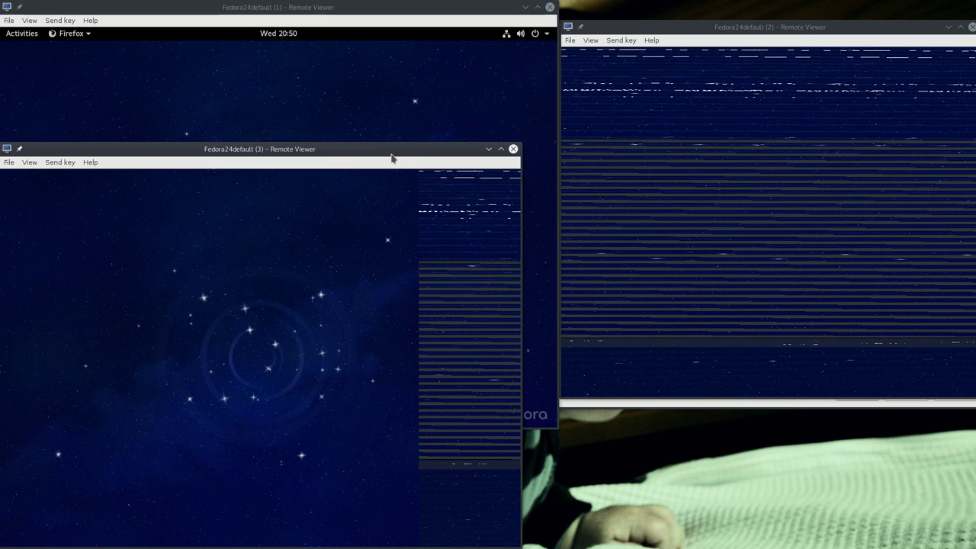
drag(392, 152, 769, 229)
Drag Firefox from display 2 onto display 1, then start closing viewer (3)
click(574, 125)
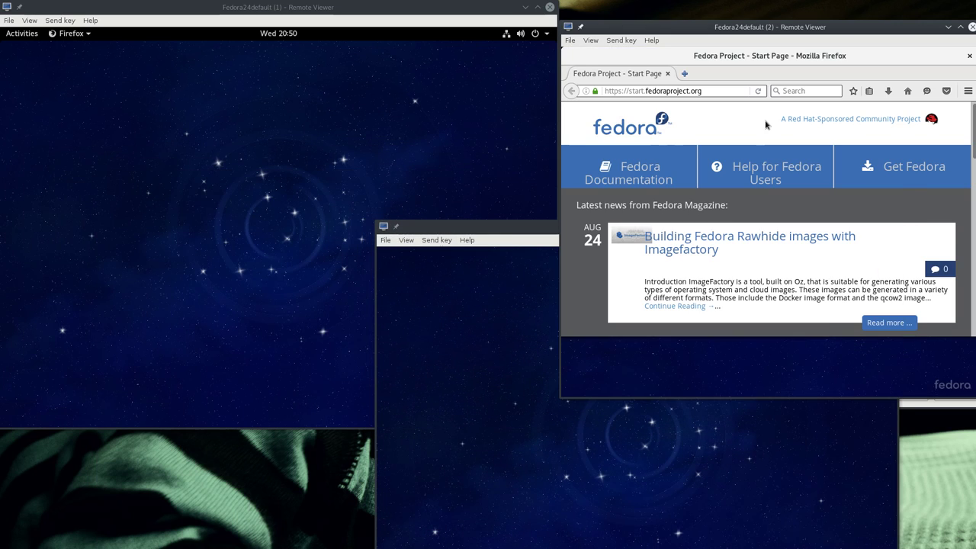
drag(622, 55, 439, 173)
drag(285, 145, 353, 142)
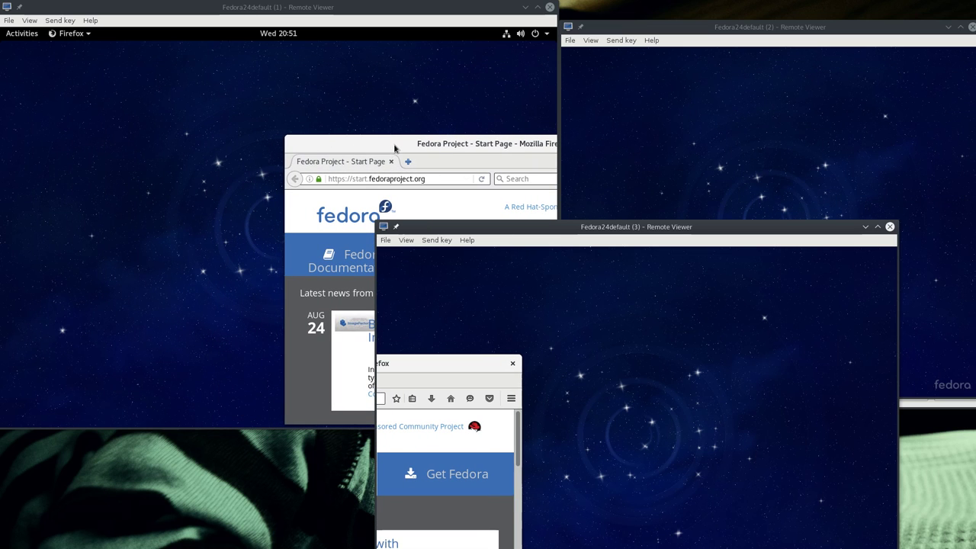
drag(395, 146, 77, 74)
click(658, 230)
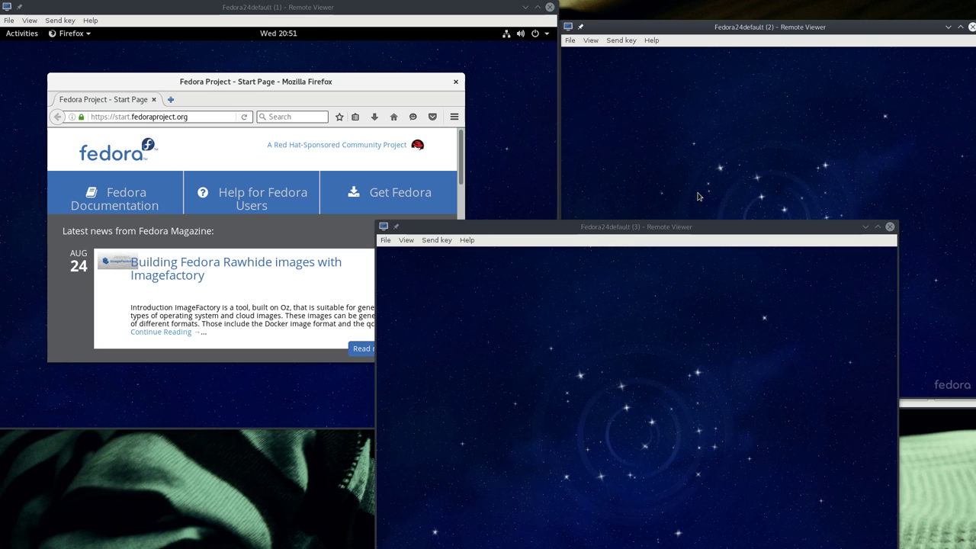
click(890, 227)
Cancel the close prompt and uncheck Display 3, then Display 2, under View > Displays
click(601, 466)
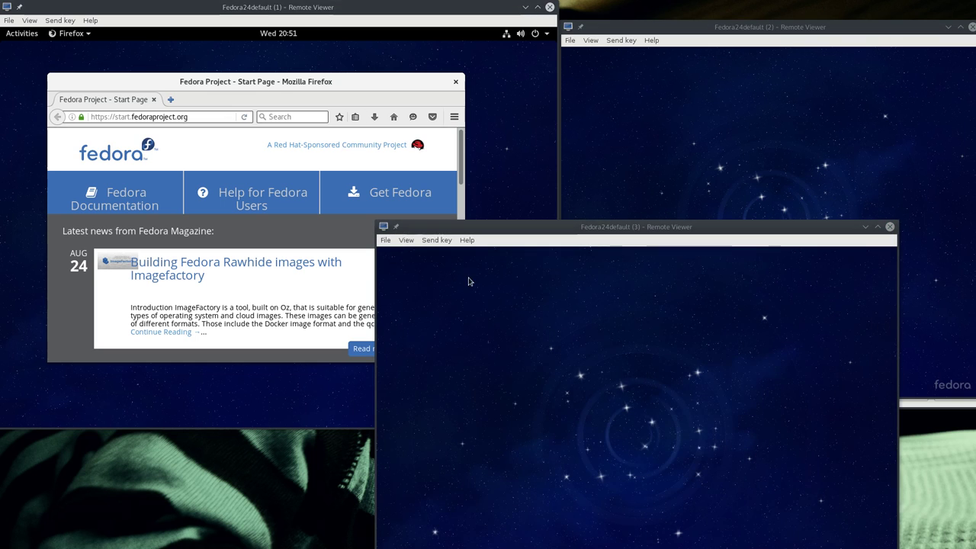
click(407, 239)
mouse_move(432, 279)
click(503, 302)
click(595, 43)
mouse_move(633, 78)
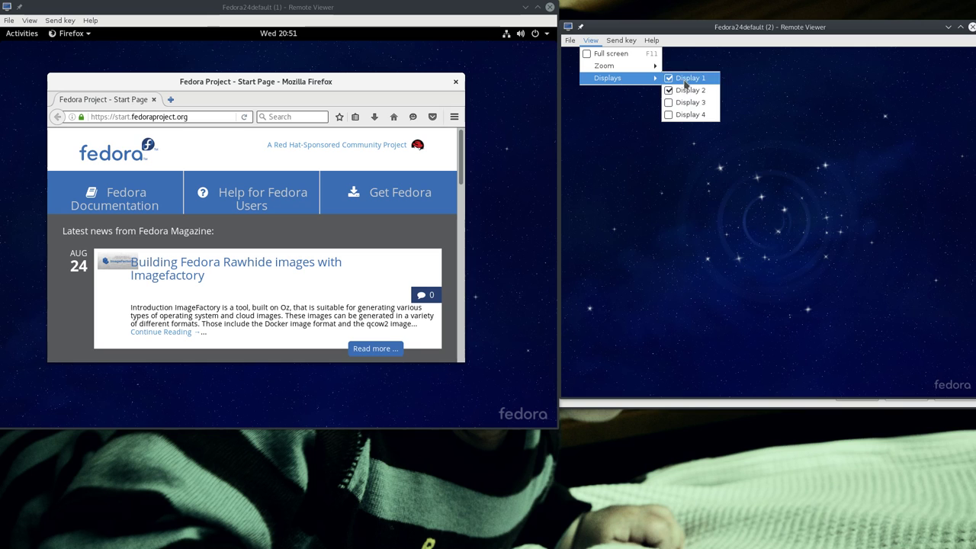
click(687, 90)
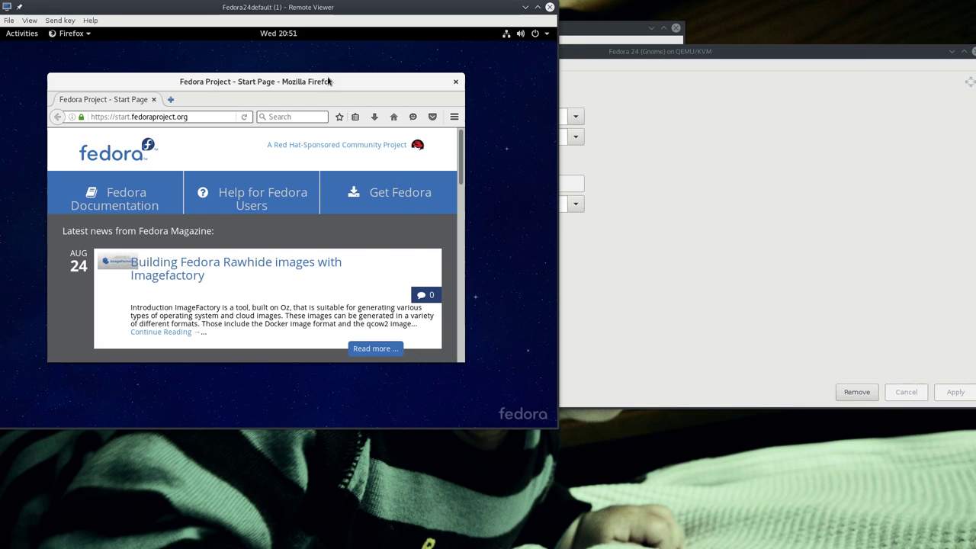
Snap Firefox right, then left, and finally maximize it on the guest screen
drag(327, 81, 789, 117)
drag(373, 50, 2, 51)
drag(146, 46, 252, 34)
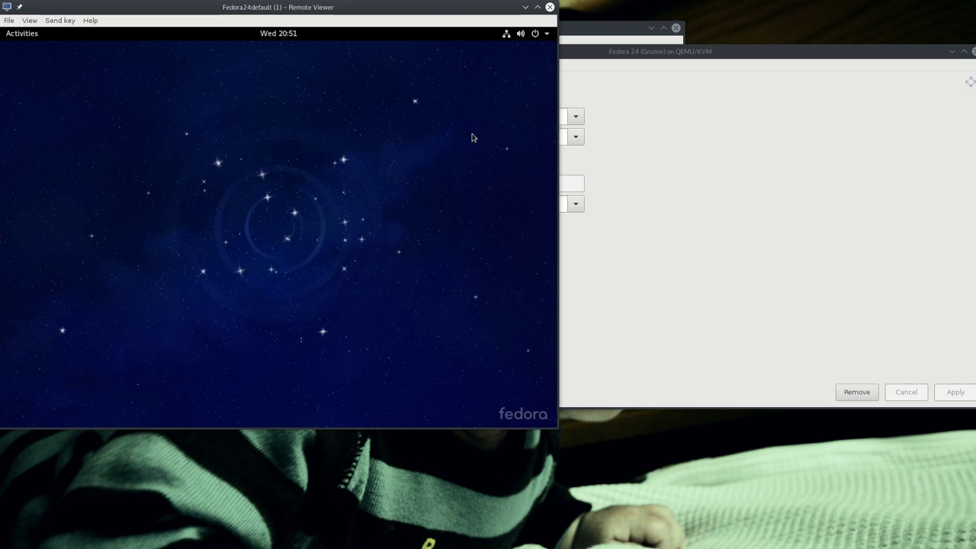
Close the Fedora 24 details window with Ctrl+W after dismissing its keystroke menu
click(705, 102)
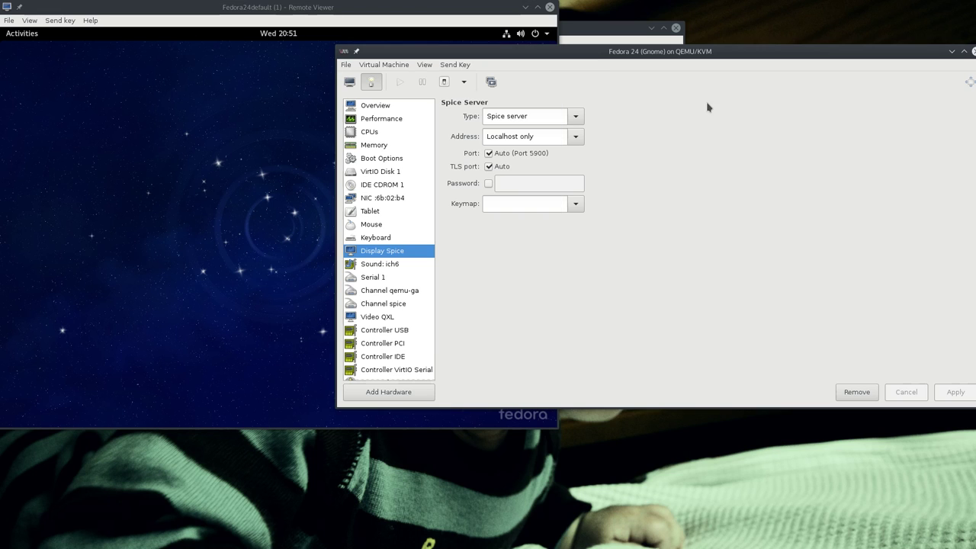
click(583, 29)
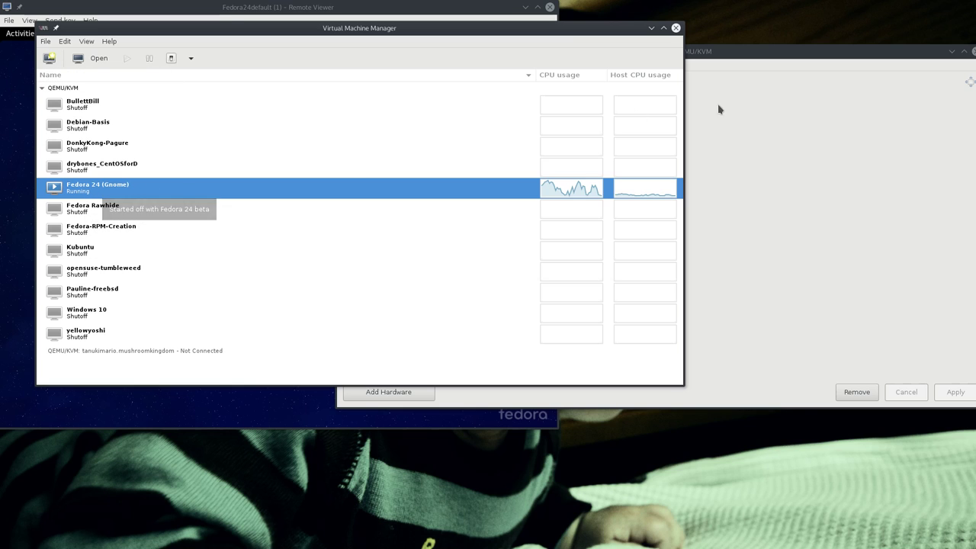
click(719, 130)
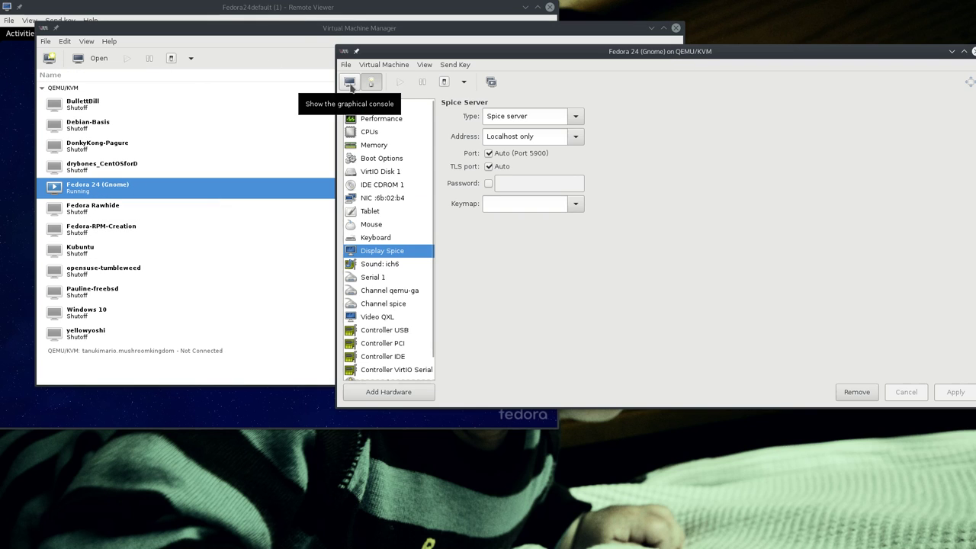
click(425, 65)
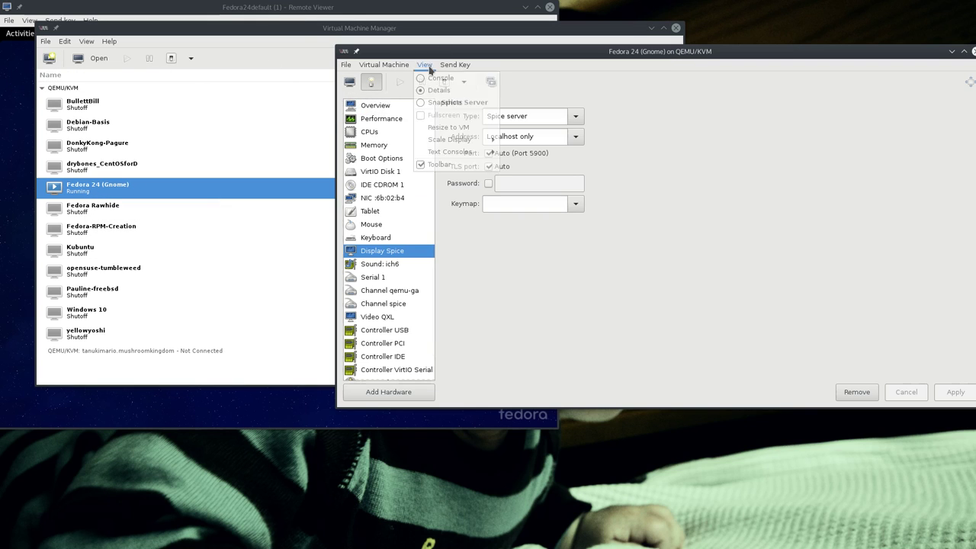
mouse_move(450, 144)
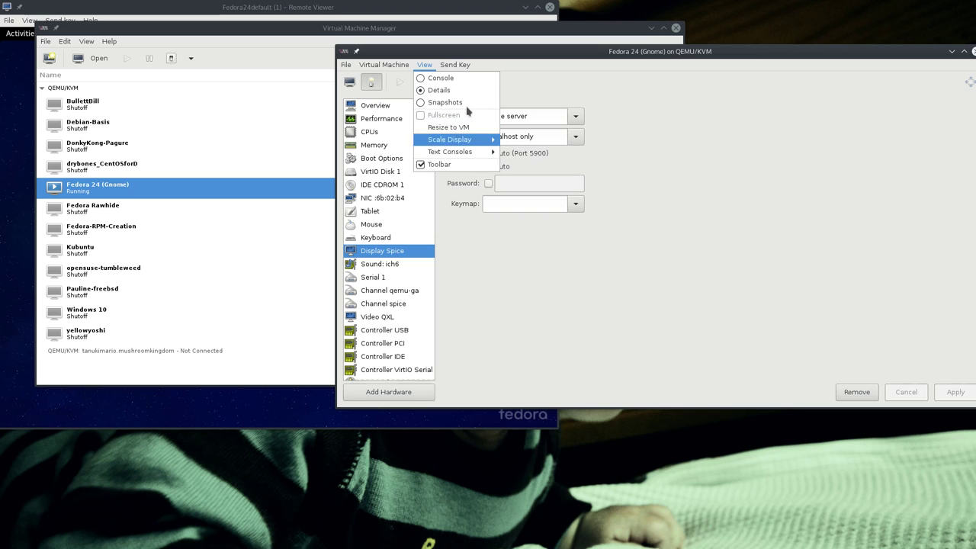
mouse_move(456, 64)
click(713, 262)
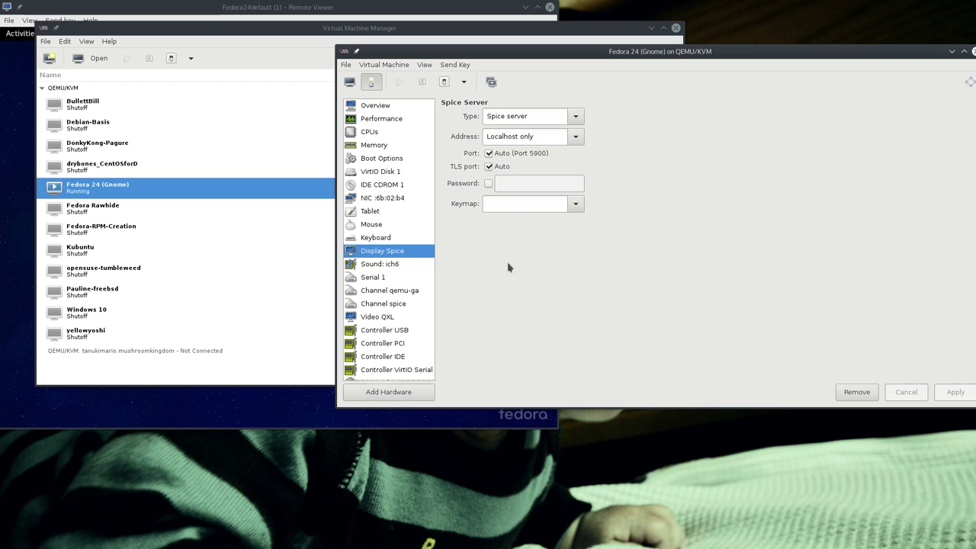
key(ctrl+w)
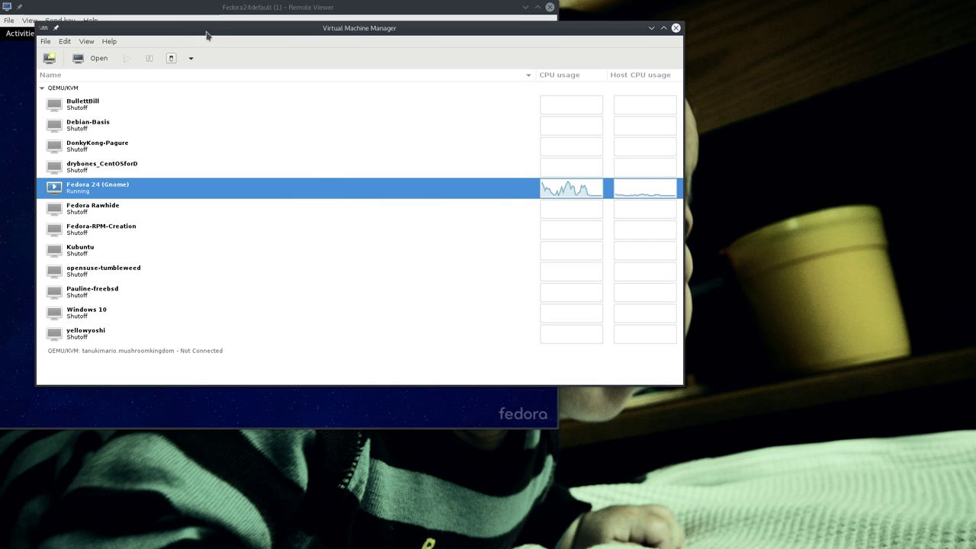
Center the VM list window and close the last Remote Viewer session, confirming with OK
drag(202, 30, 311, 74)
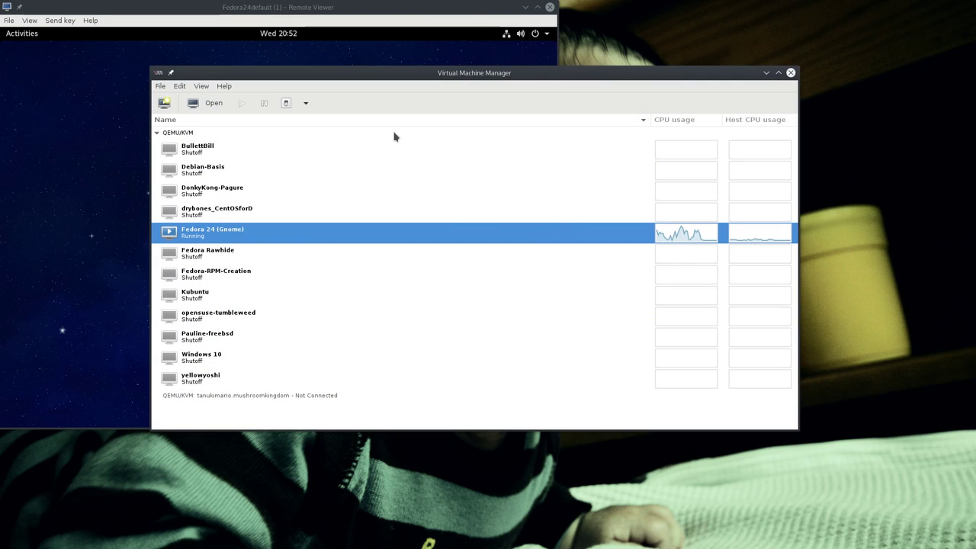
click(549, 6)
click(326, 257)
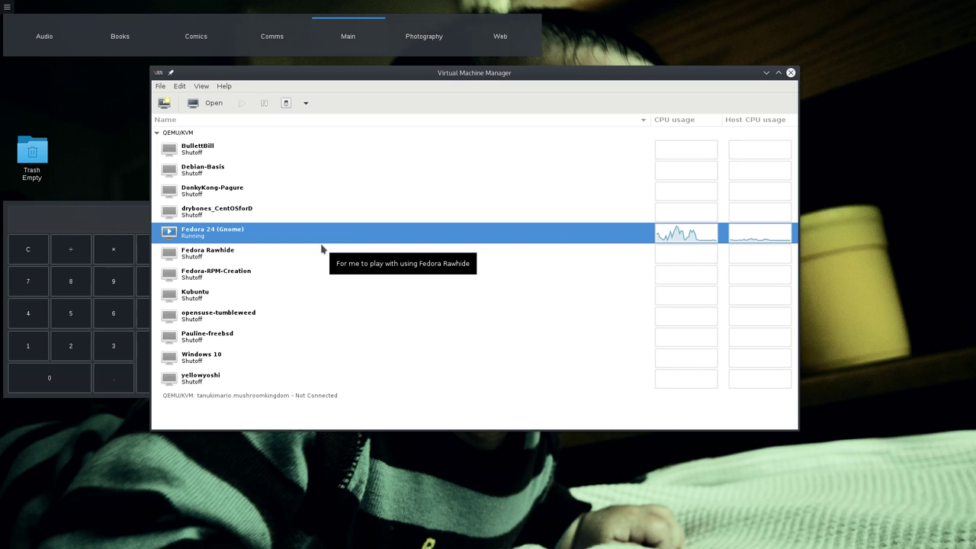
click(219, 359)
click(206, 103)
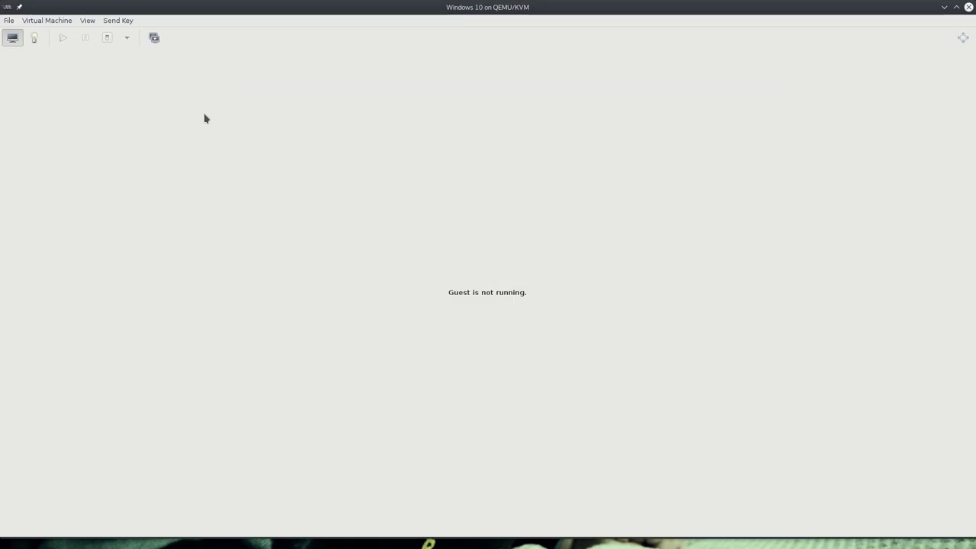
click(35, 37)
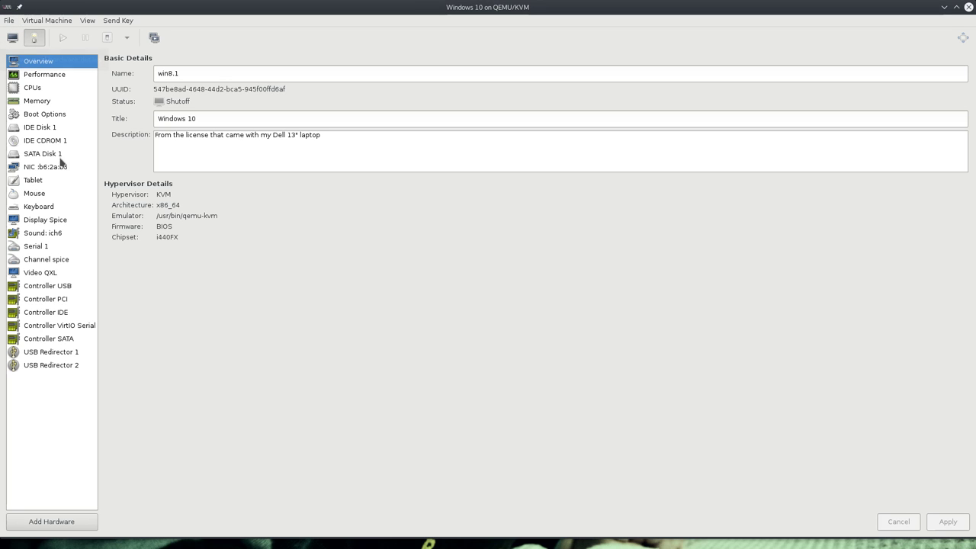
click(50, 276)
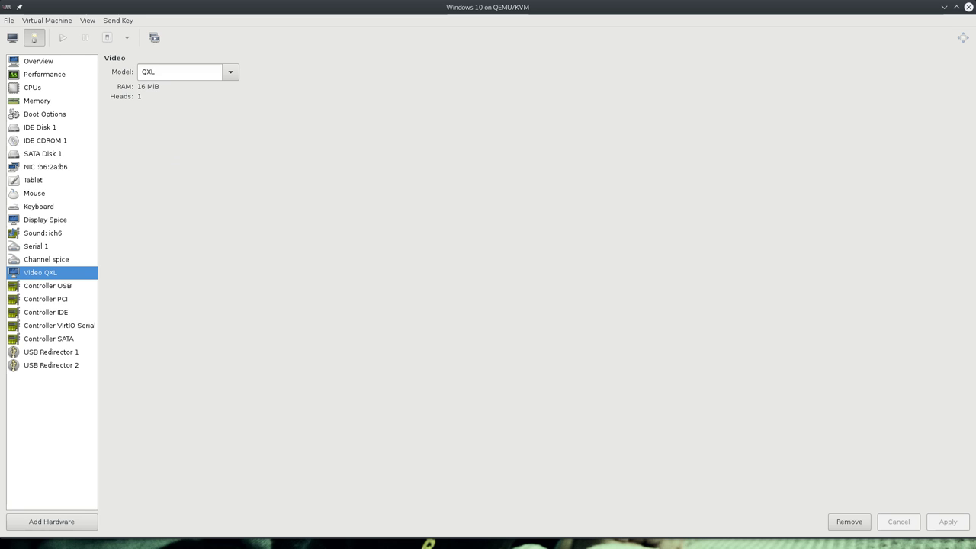
click(968, 7)
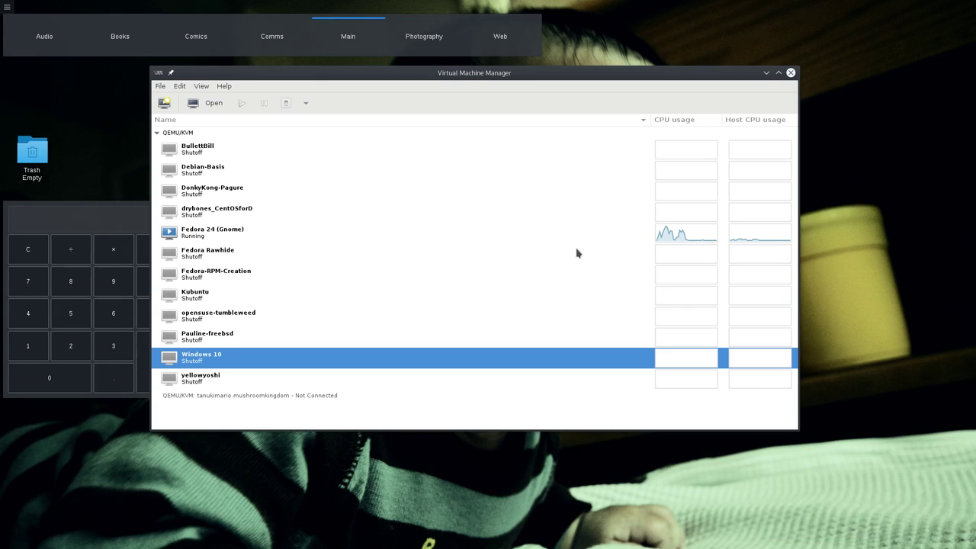
click(337, 231)
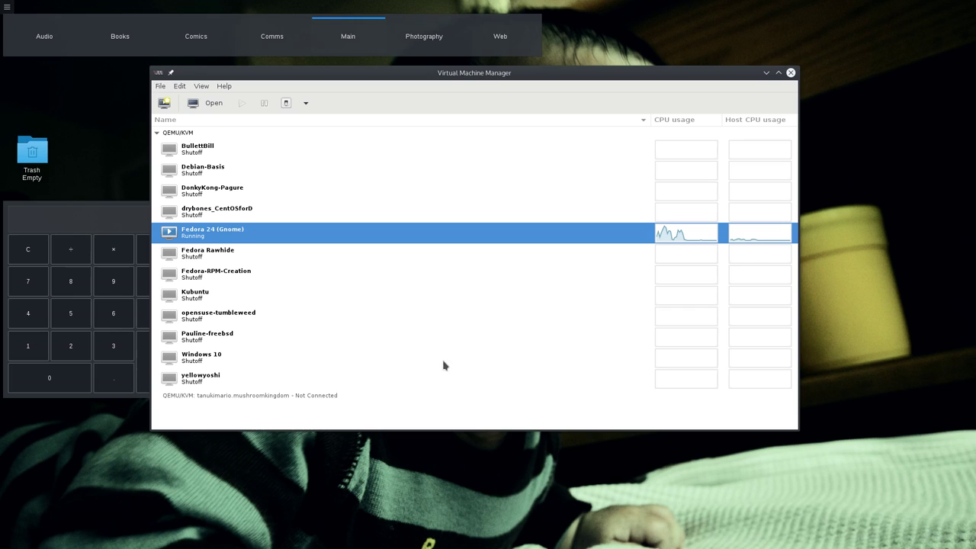
mouse_move(449, 363)
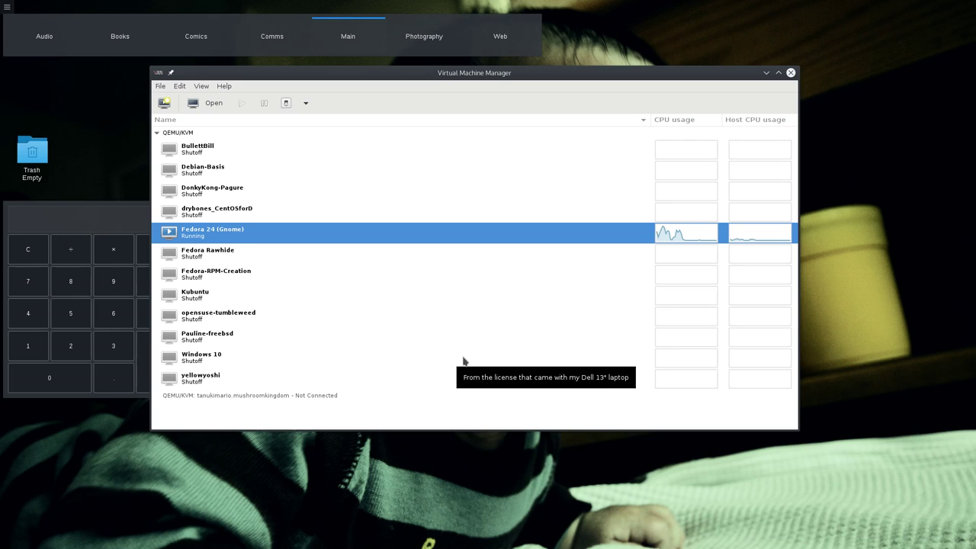
mouse_move(498, 236)
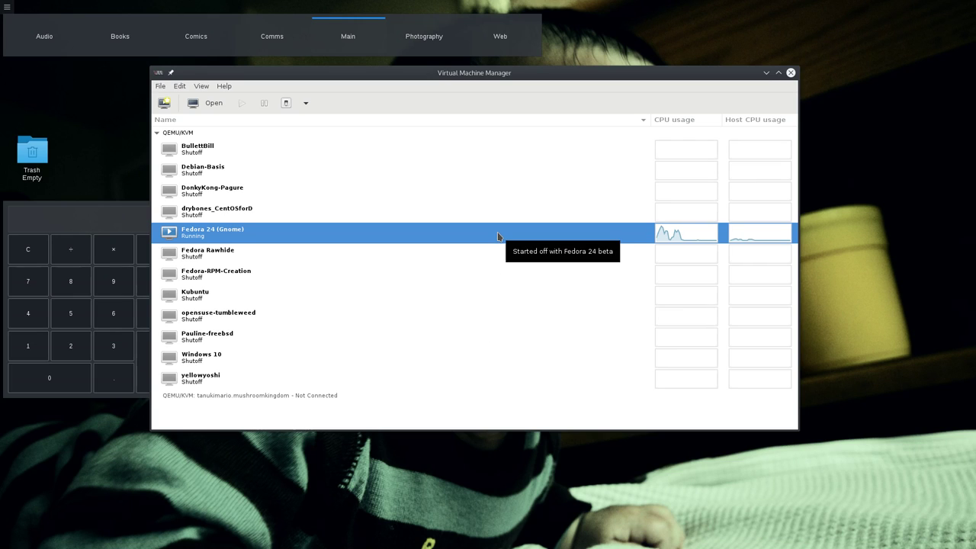